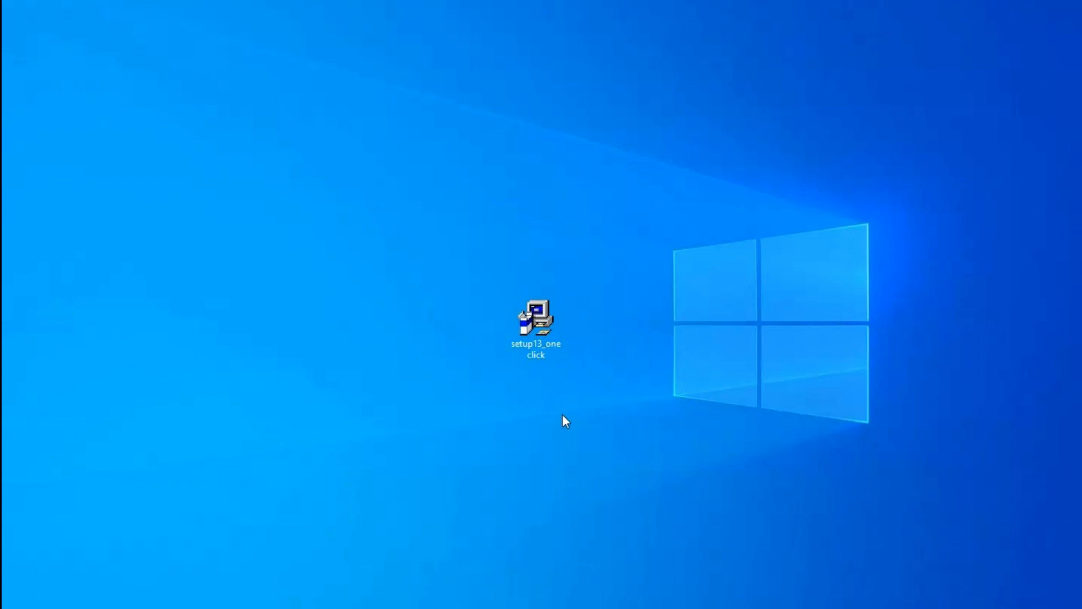
# Run setup13_oneclick as administrator and confirm installing on the server machine
pyautogui.rightClick(542, 323)
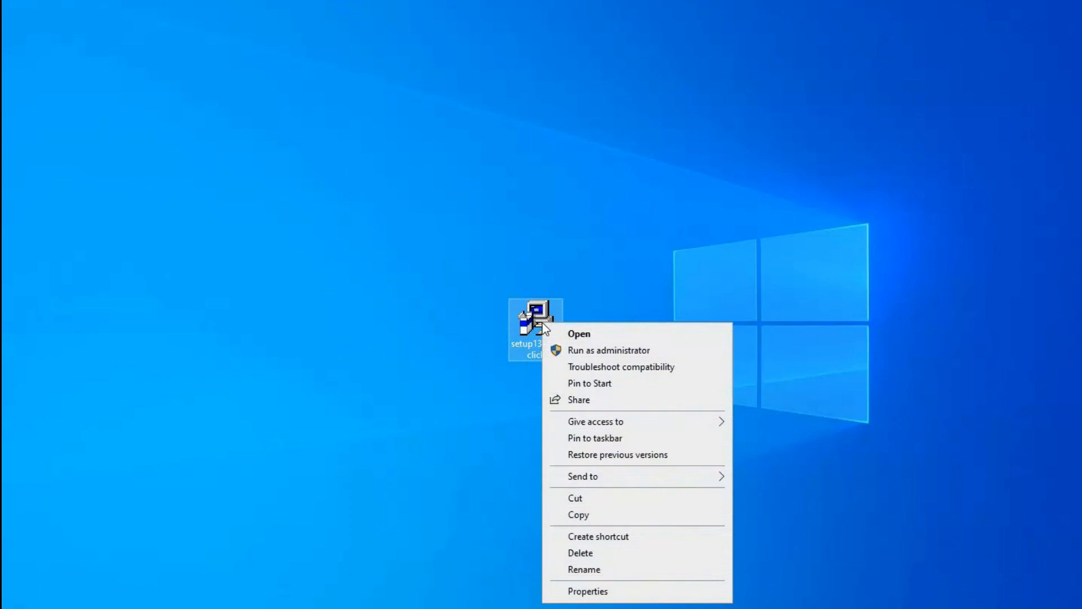
pyautogui.click(583, 351)
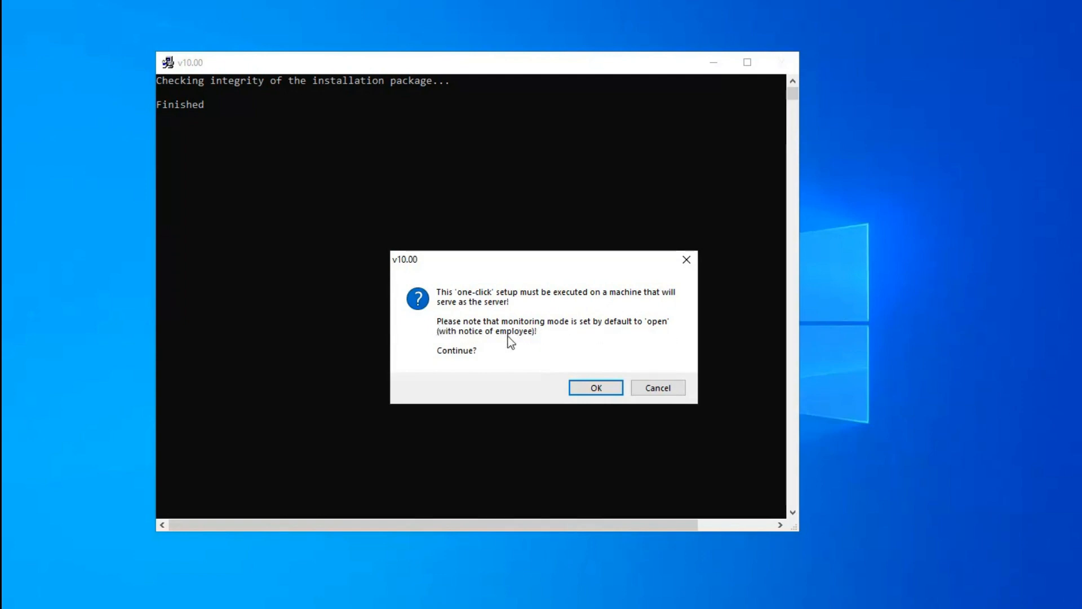
pyautogui.click(596, 388)
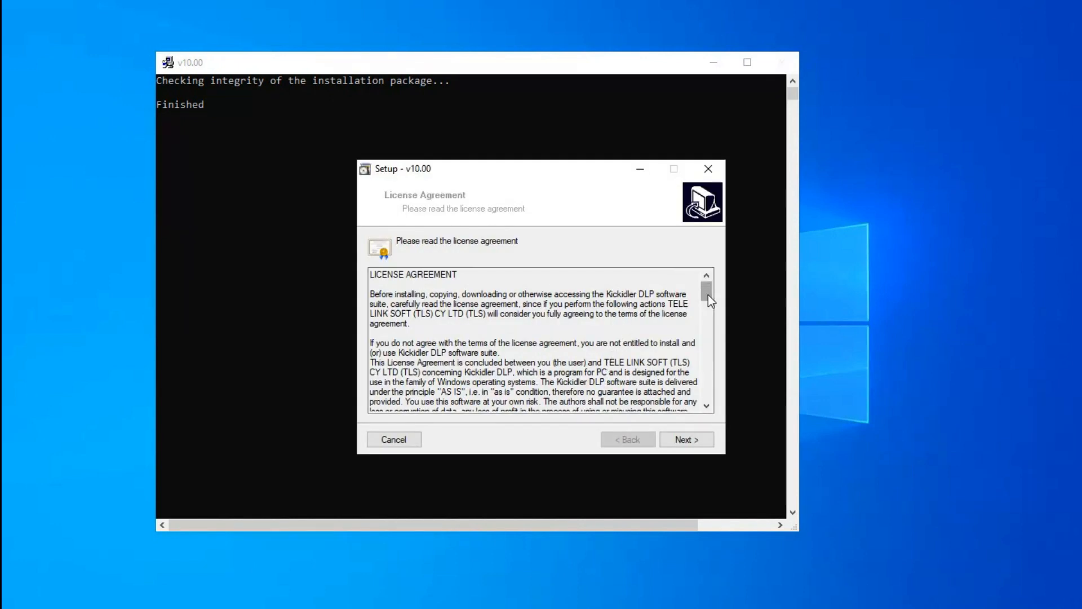
# Scroll through and accept the License Agreement to install SQL Server 2014 and the database
pyautogui.moveTo(708, 295); pyautogui.dragTo(709, 397)
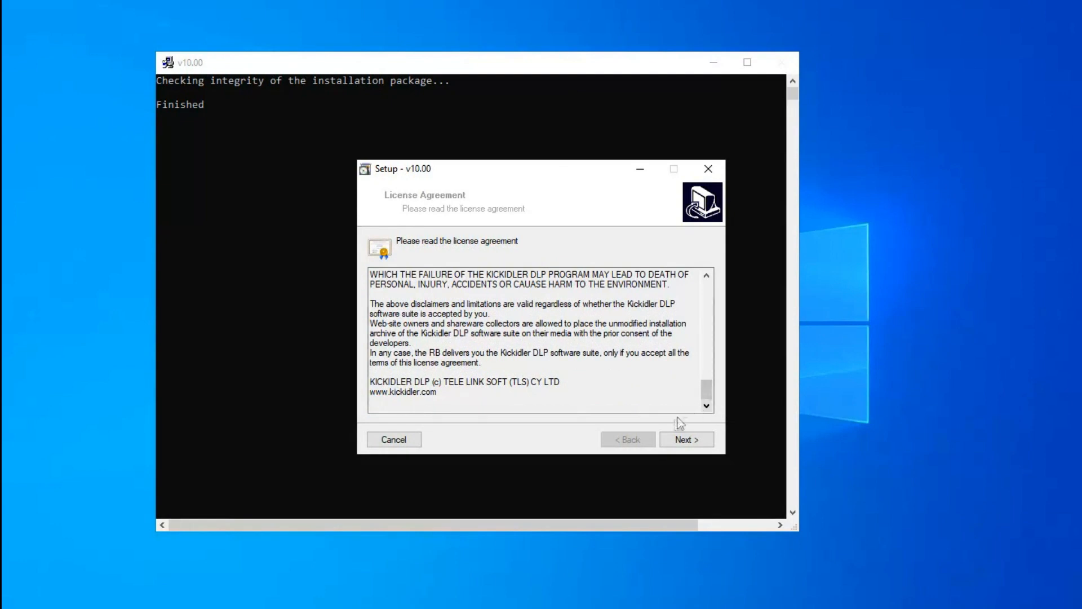
pyautogui.click(685, 440)
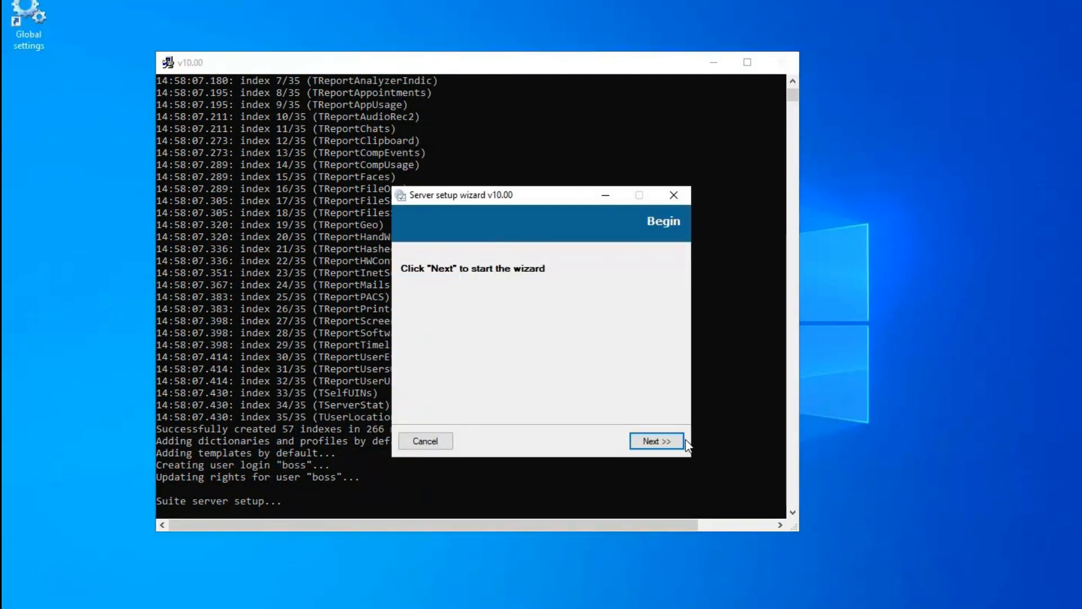
# Review the key activation options without activating, keep the DEMO Pro licence, and finish the server wizard
pyautogui.click(661, 441)
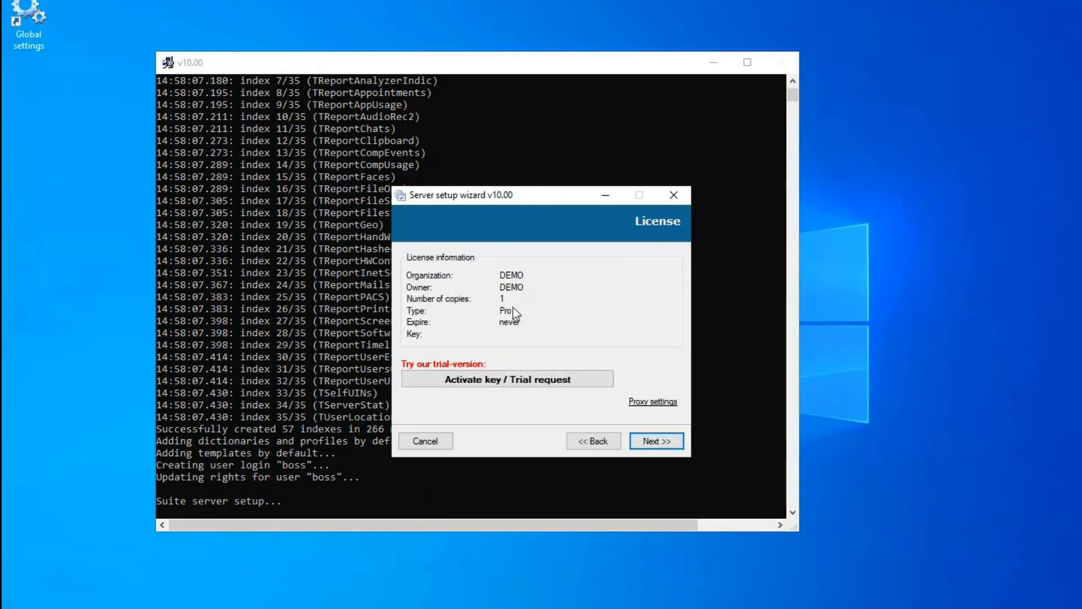
pyautogui.click(546, 379)
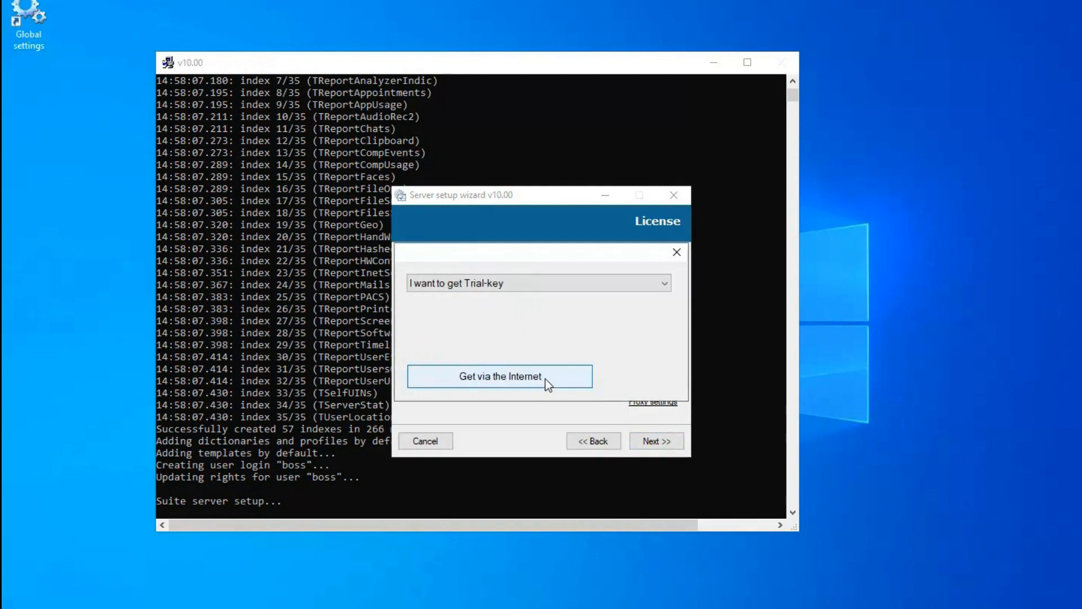
pyautogui.click(666, 285)
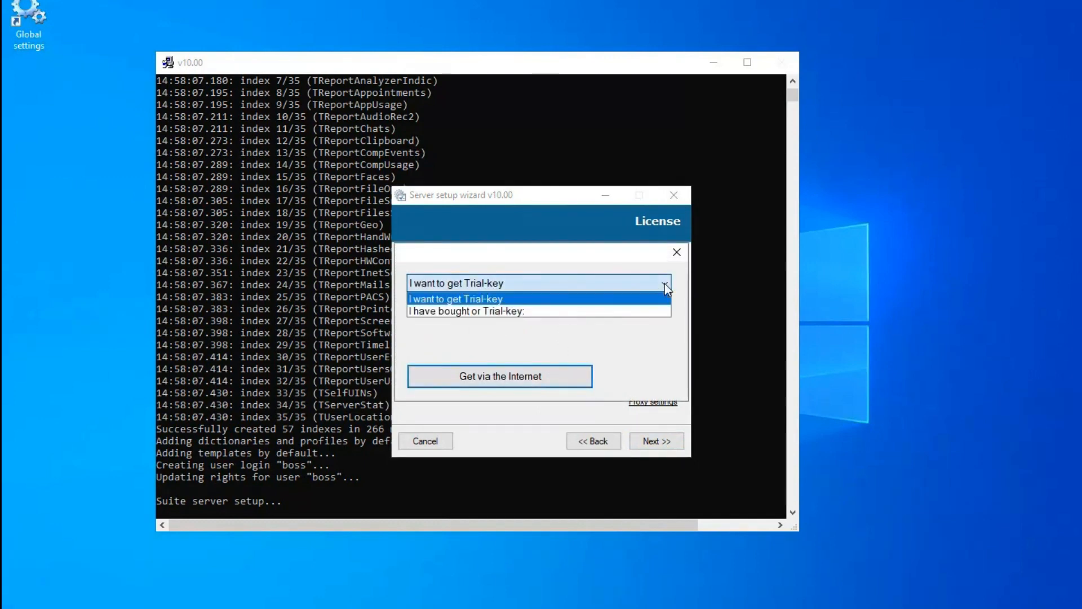
pyautogui.click(544, 314)
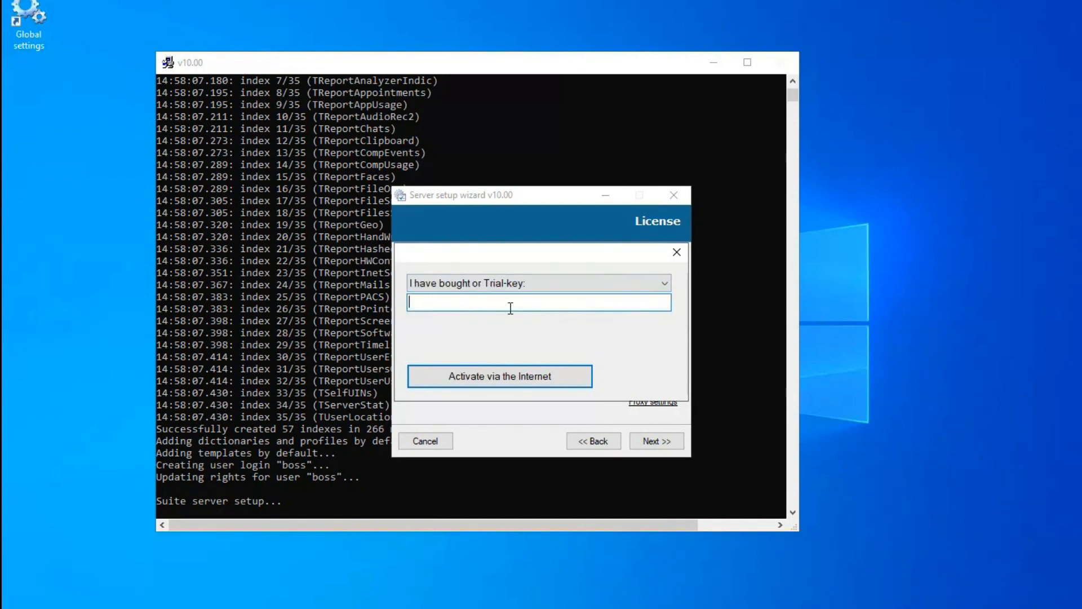
pyautogui.click(681, 254)
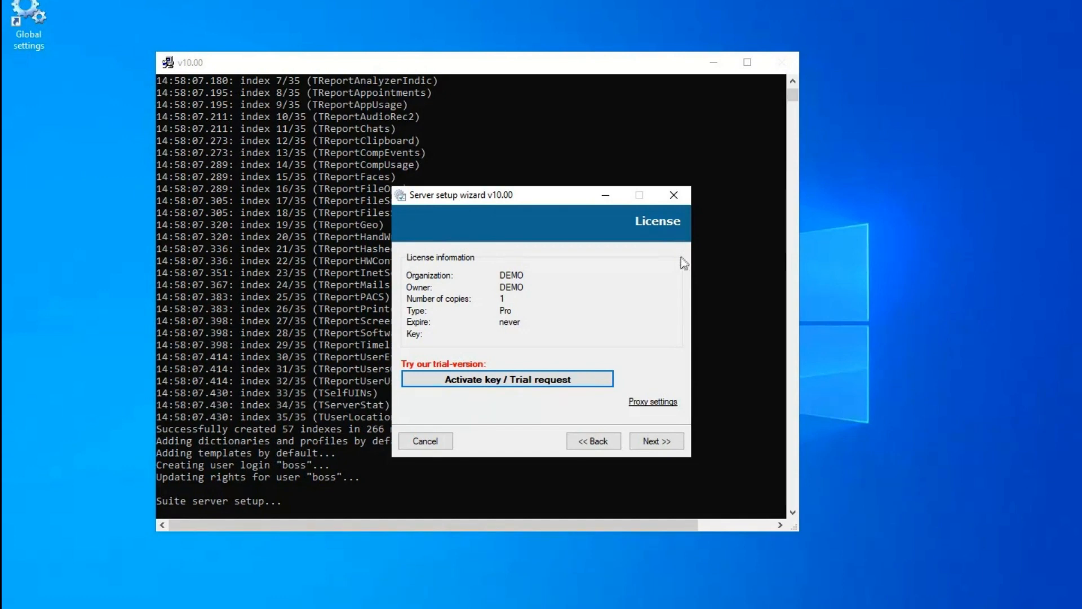
pyautogui.click(657, 444)
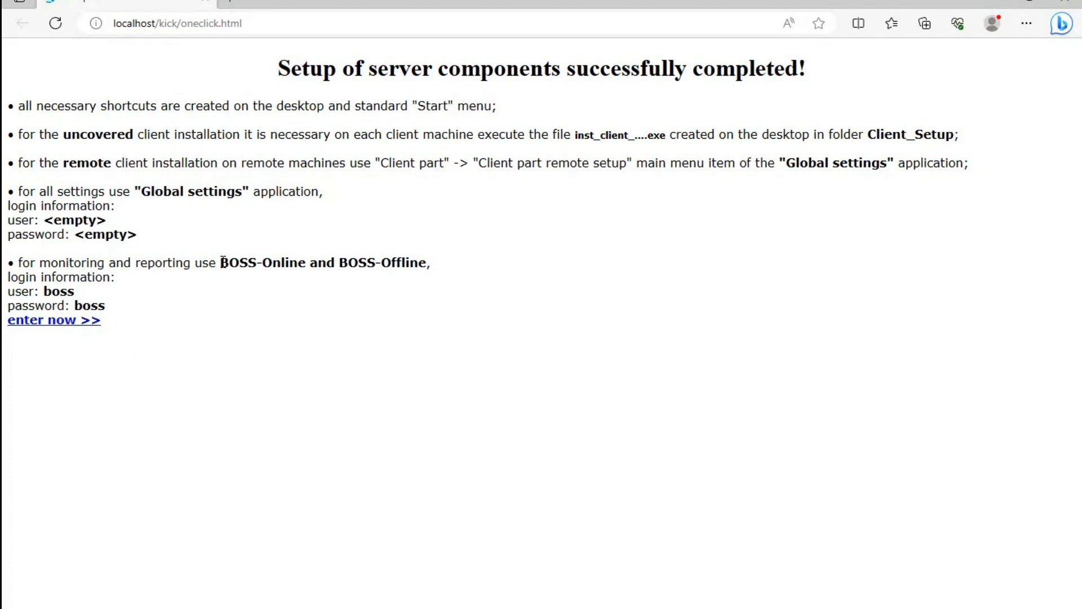
# Select the BOSS-Online and BOSS-Offline module names and the listed login user name and password
pyautogui.moveTo(221, 262); pyautogui.dragTo(427, 263)
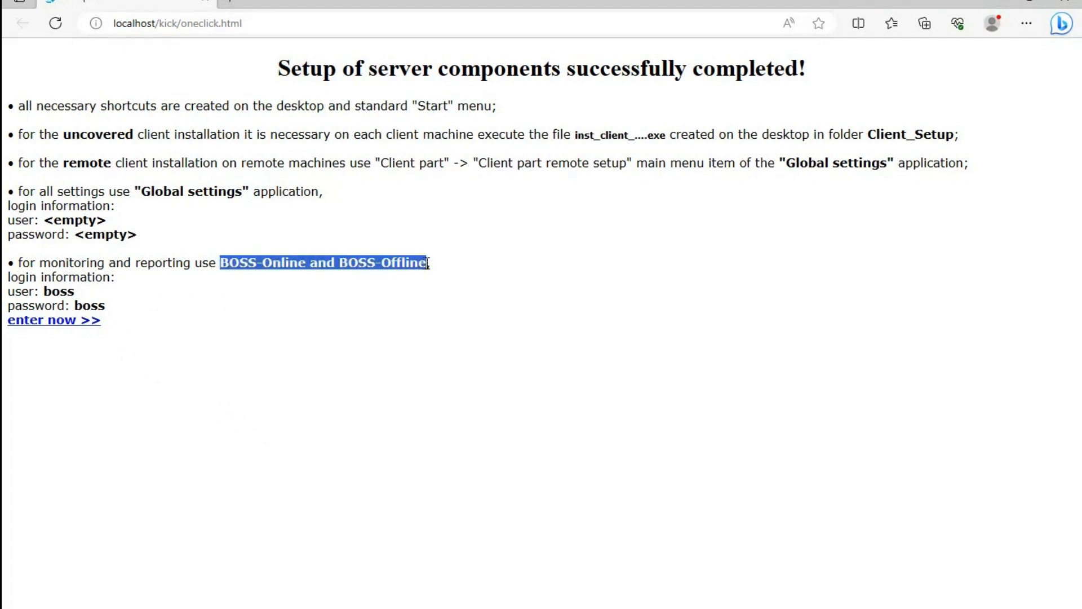
pyautogui.click(54, 291)
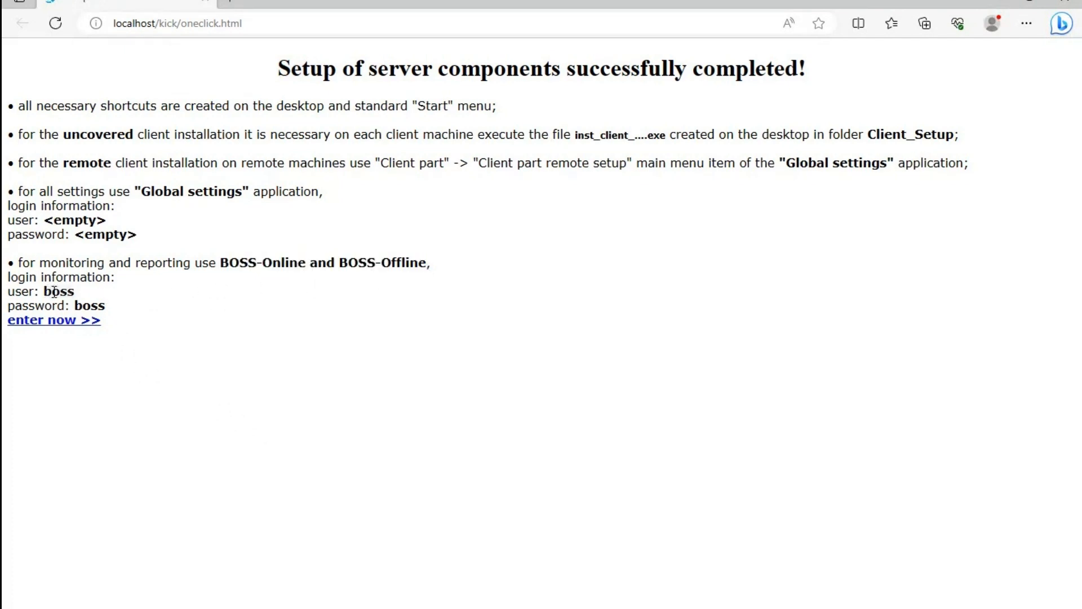
pyautogui.doubleClick(54, 291)
pyautogui.doubleClick(89, 305)
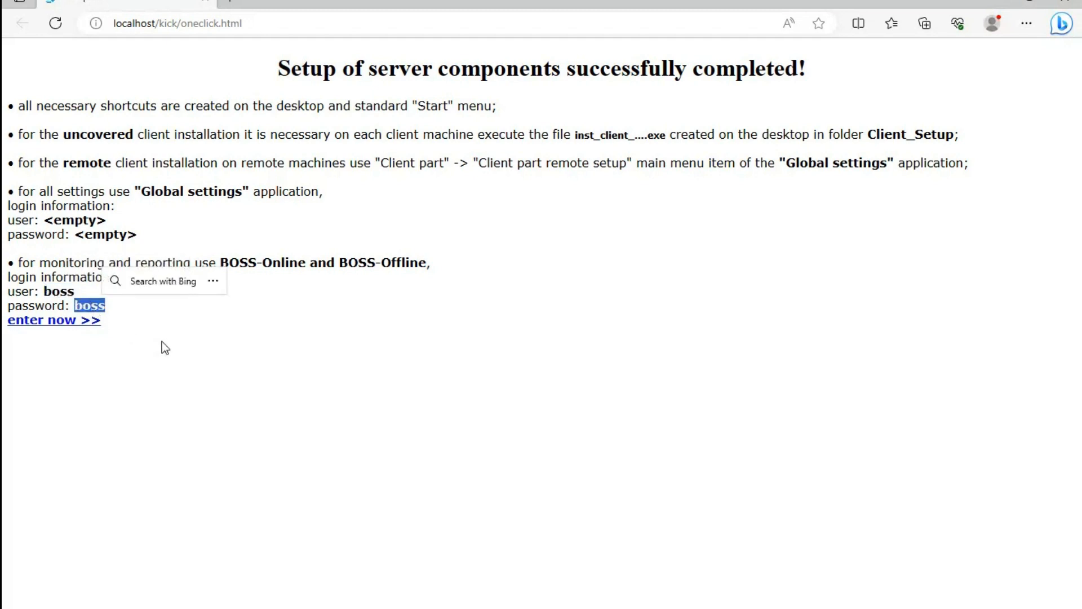
# Sign in to the BOSS-Online module with the listed default user name and password
pyautogui.click(69, 320)
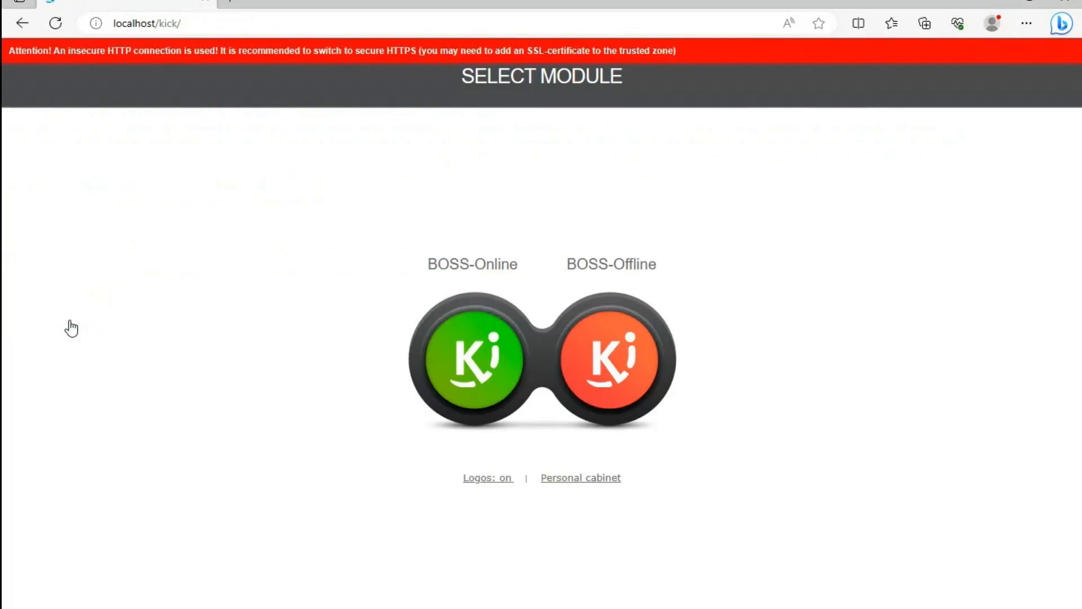
pyautogui.click(453, 375)
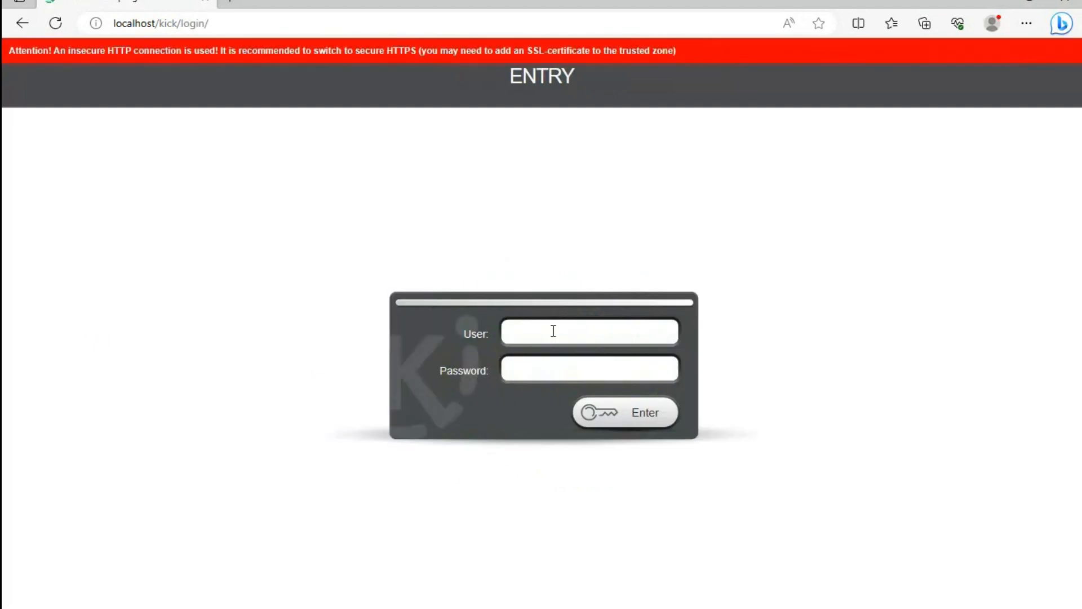
pyautogui.write('boss')
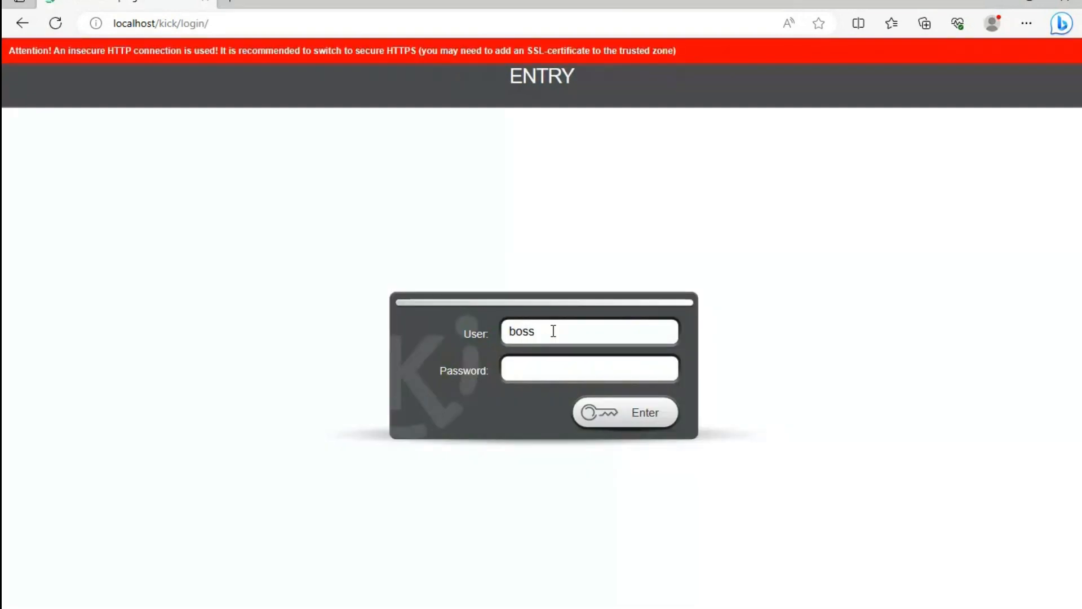
pyautogui.press('Tab')
pyautogui.write('1234')
pyautogui.click(632, 411)
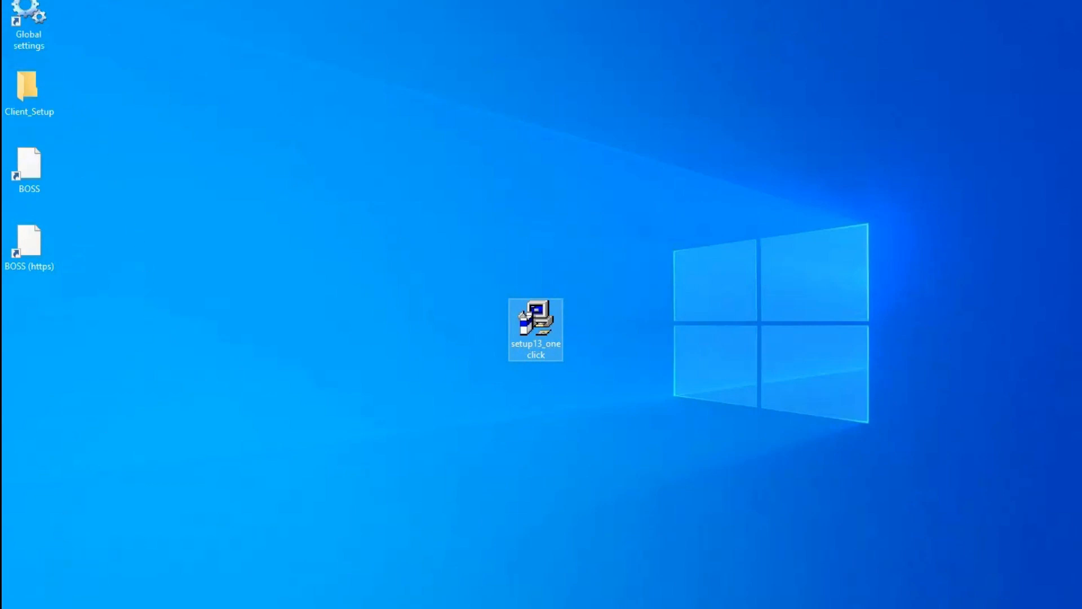
pyautogui.click(20, 607)
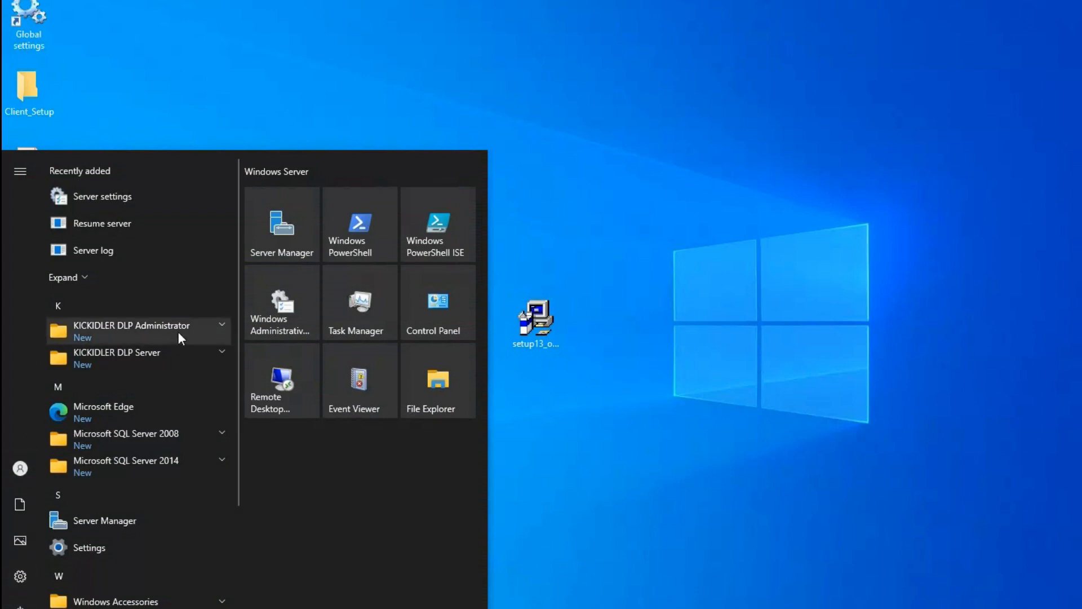
pyautogui.click(211, 332)
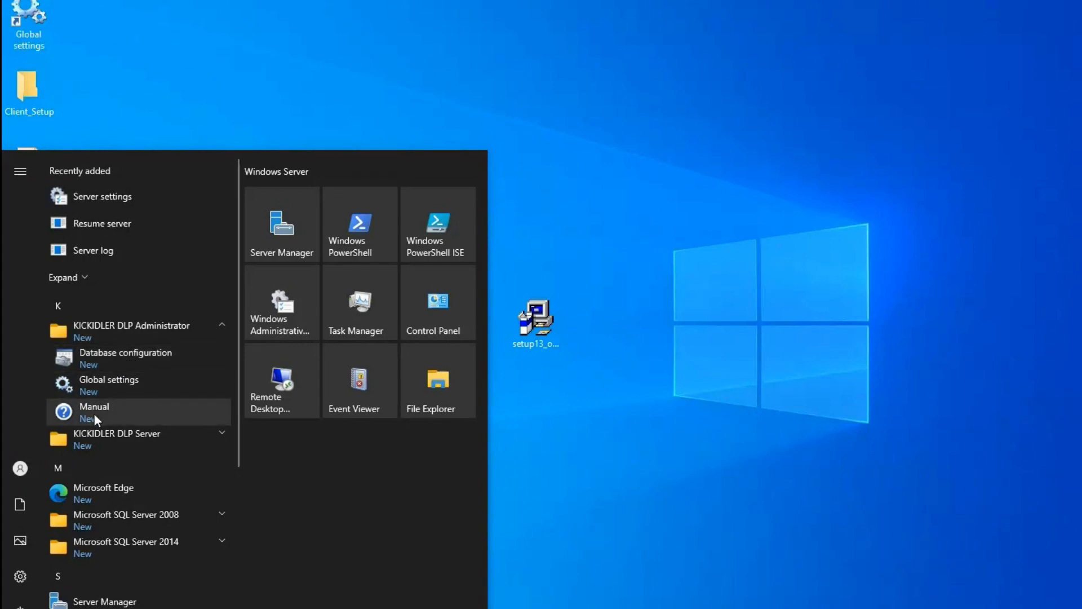
pyautogui.click(134, 444)
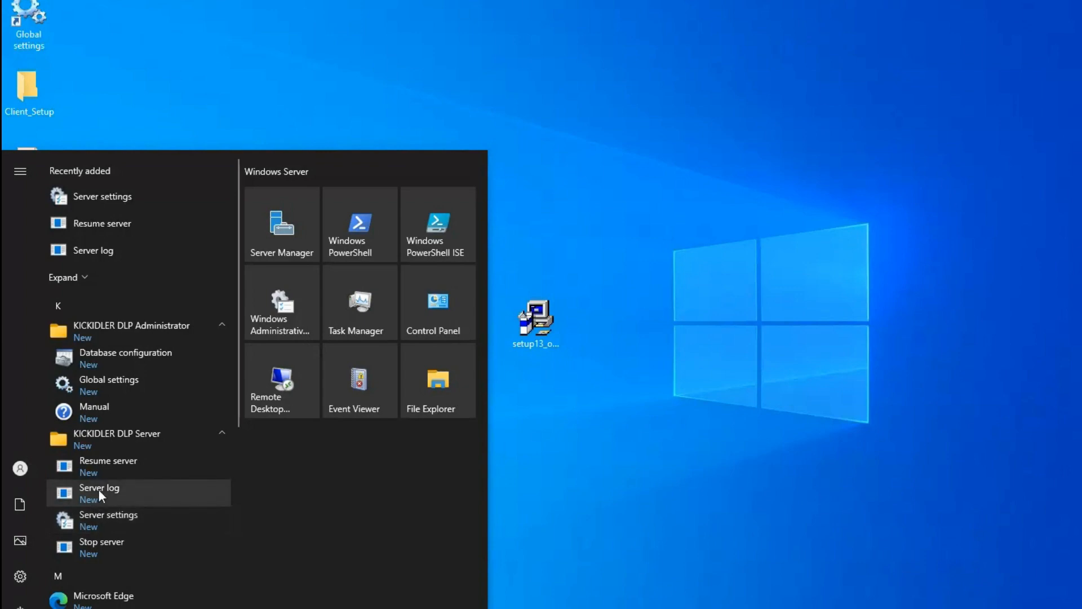
pyautogui.click(593, 459)
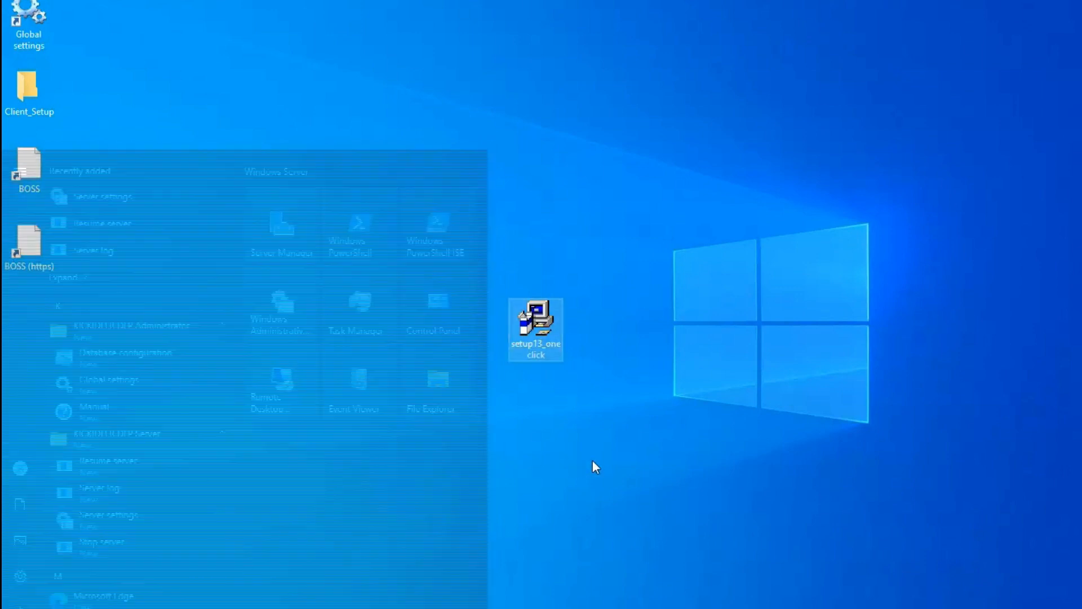
pyautogui.click(22, 94)
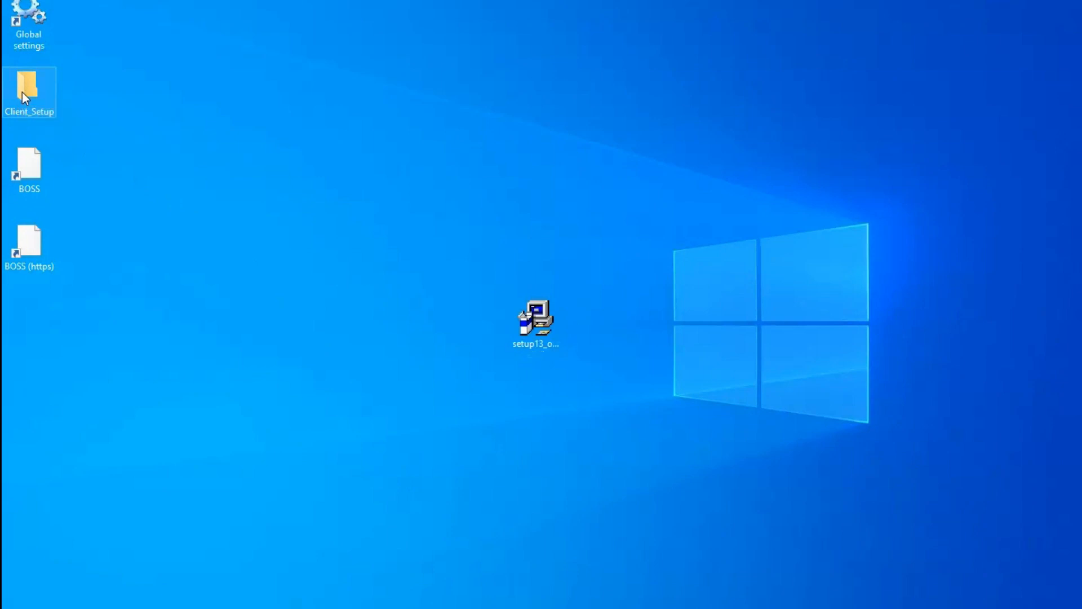
# Run inst_client from the Client_Setup folder as administrator
pyautogui.doubleClick(22, 94)
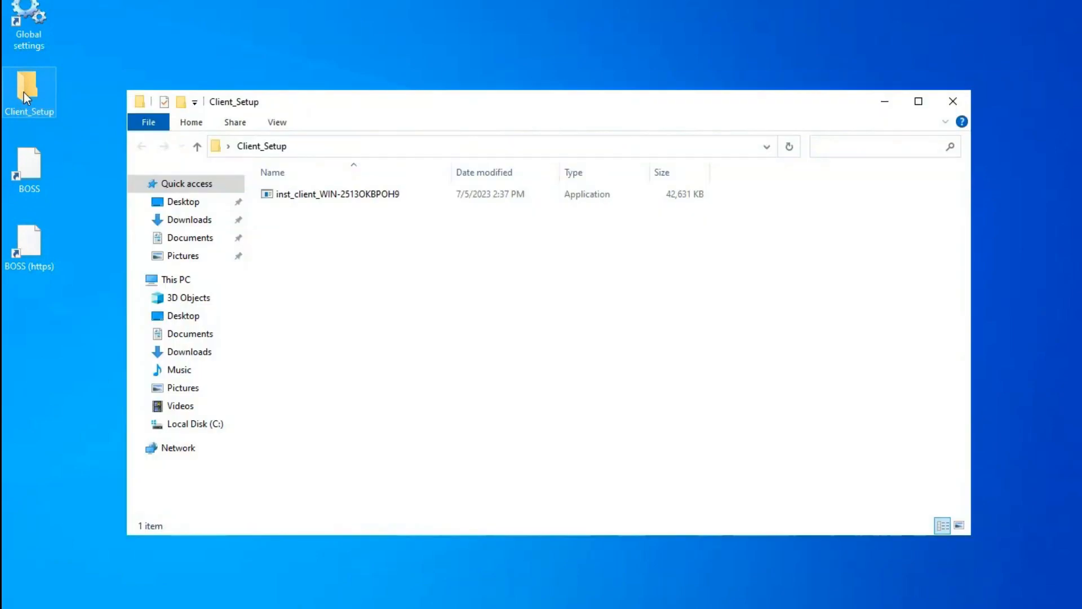
pyautogui.rightClick(350, 201)
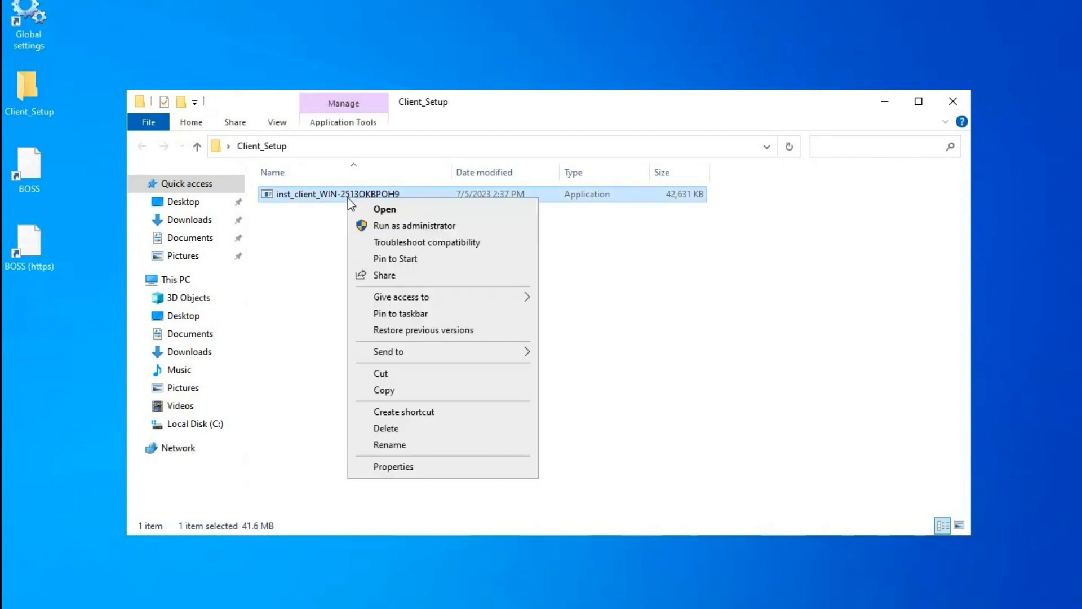
pyautogui.click(416, 226)
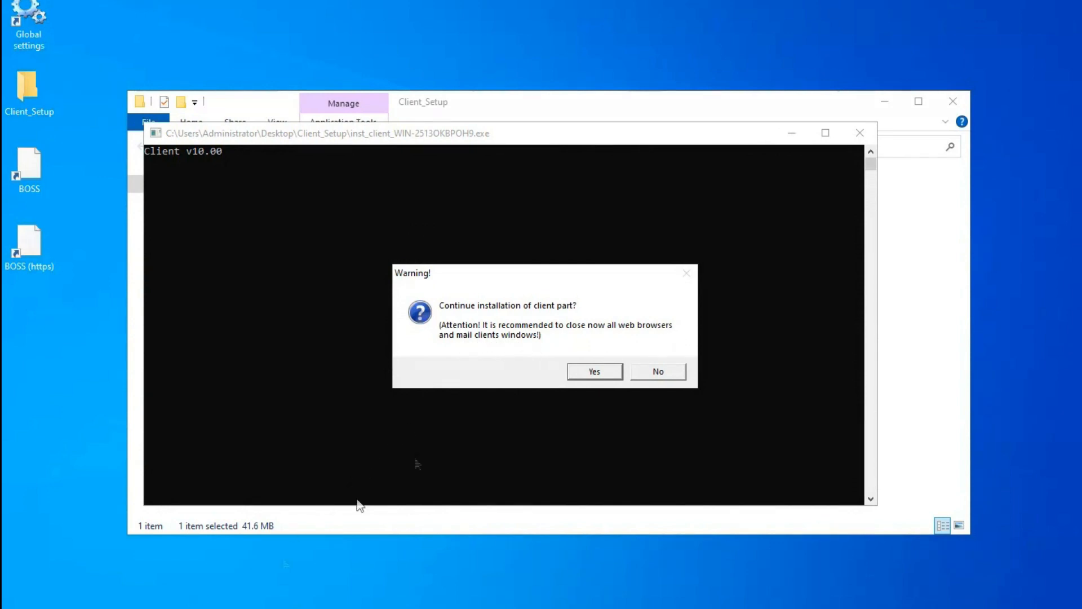
# Install the client after a successful connection test to server WIN-2513OKBPOH9, then close the Client_Setup folder
pyautogui.click(594, 372)
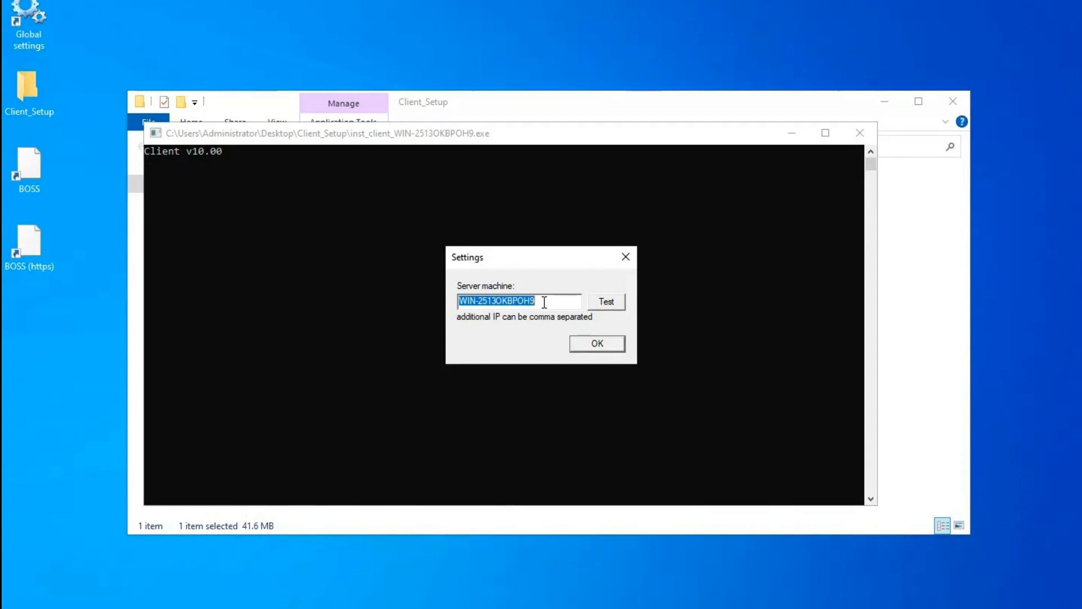
pyautogui.click(614, 299)
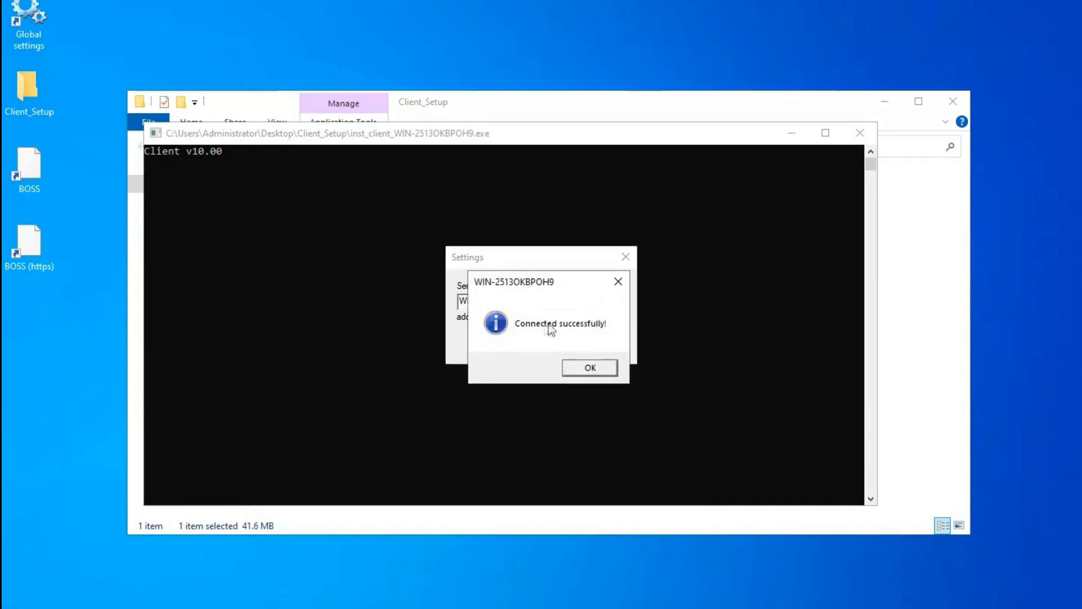
pyautogui.click(590, 369)
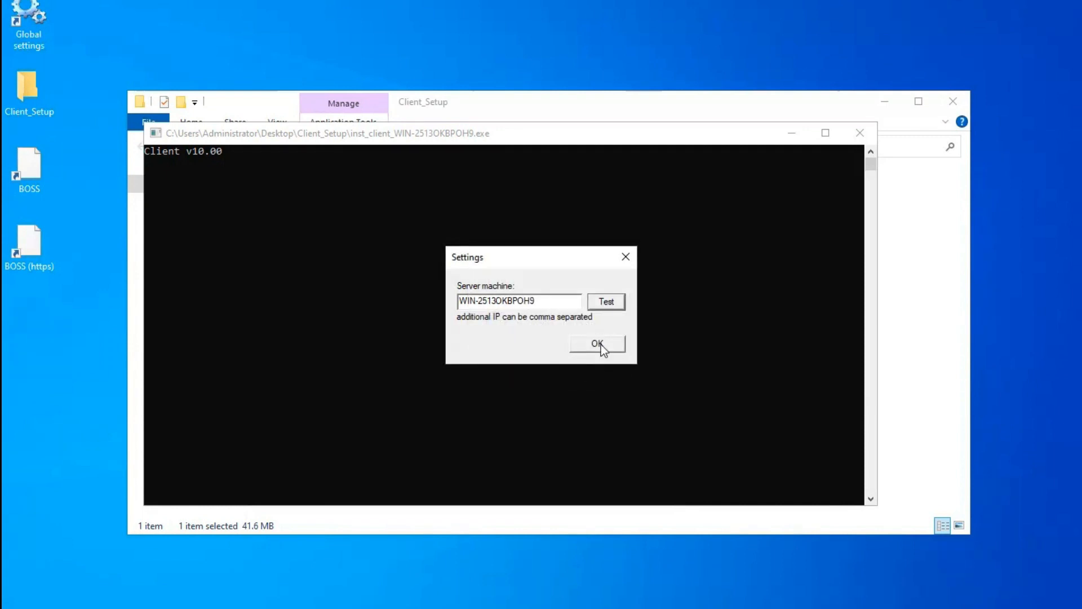
pyautogui.click(598, 344)
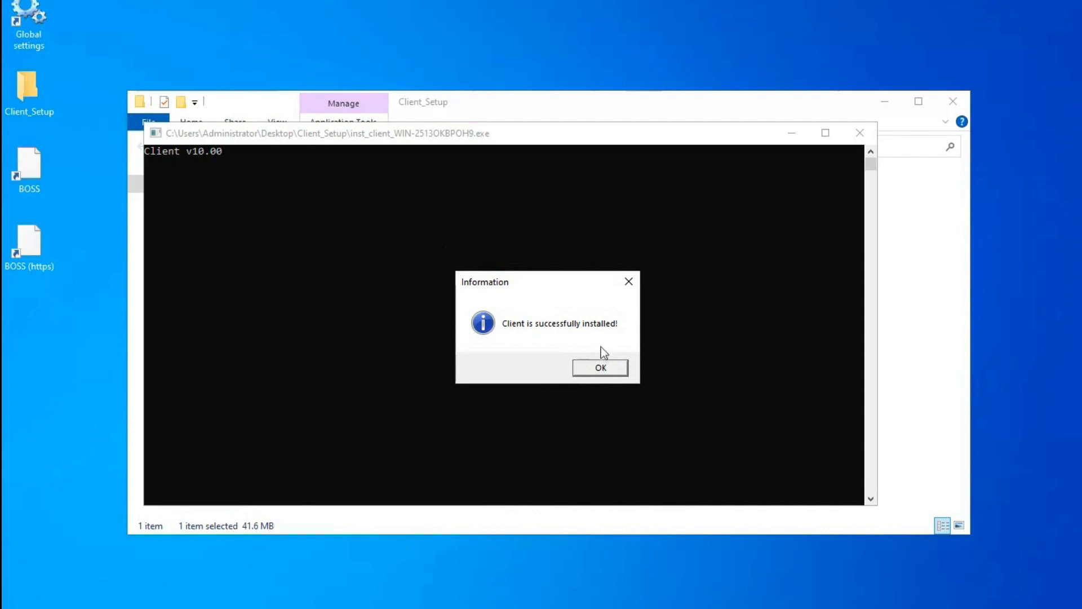
pyautogui.click(601, 368)
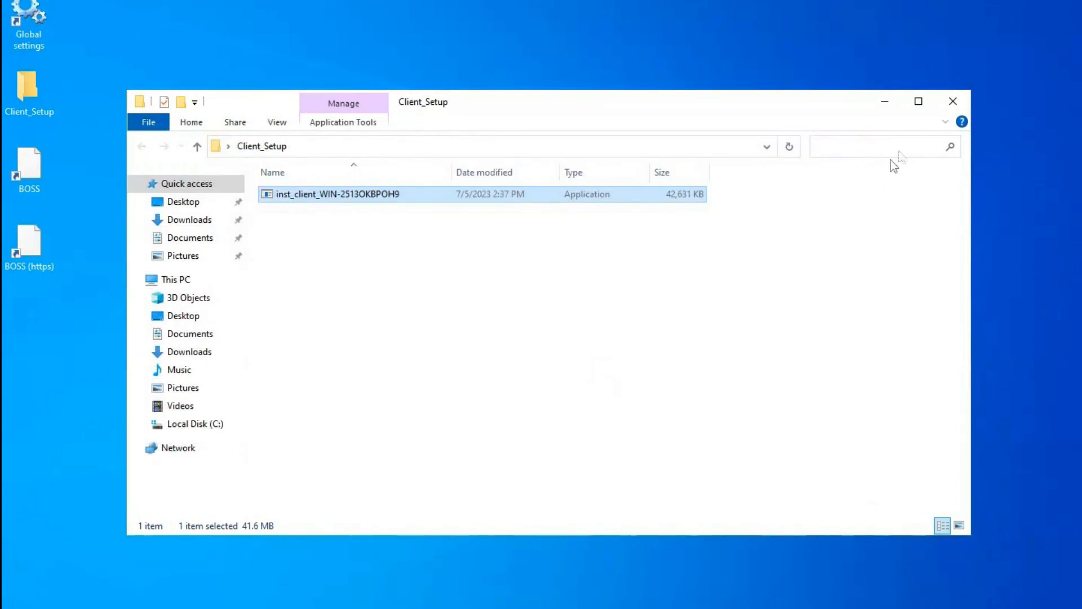
pyautogui.click(965, 102)
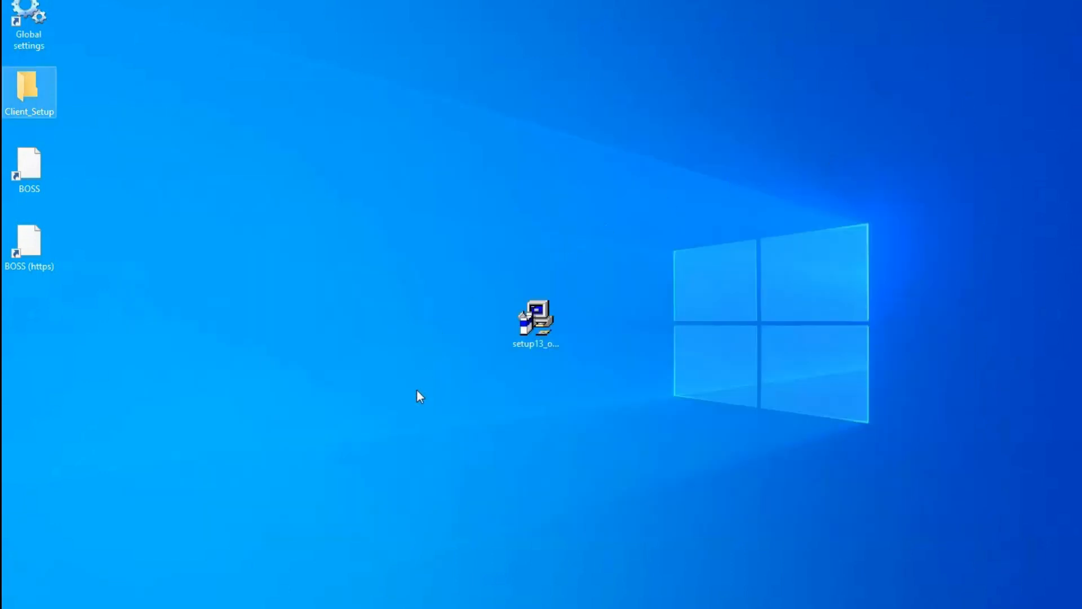
# Open the BOSS (https) shortcut and go to the BOSS-Online login page
pyautogui.click(39, 249)
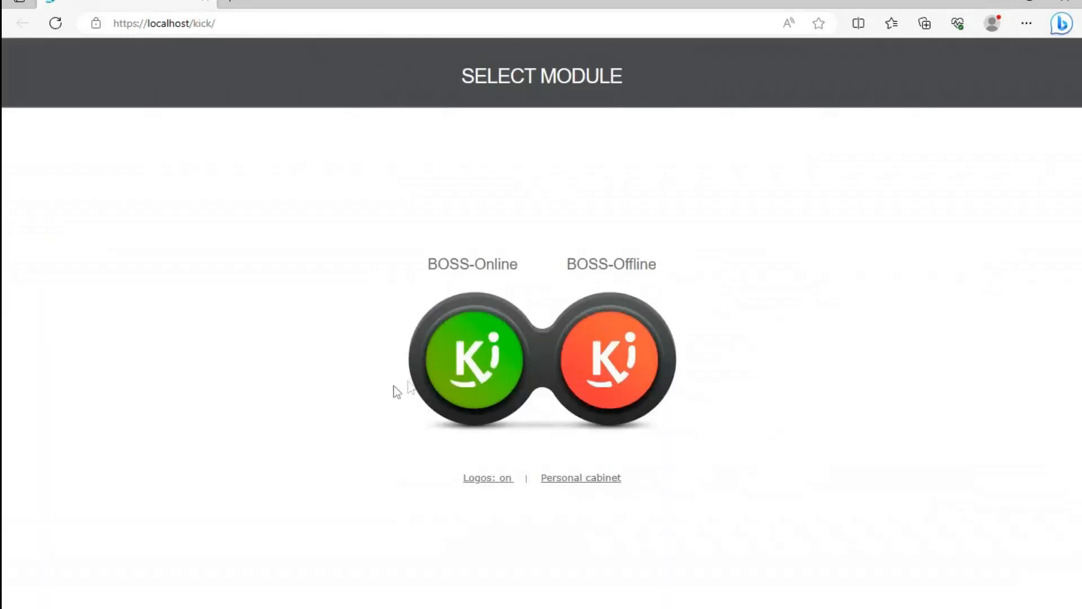
pyautogui.click(479, 360)
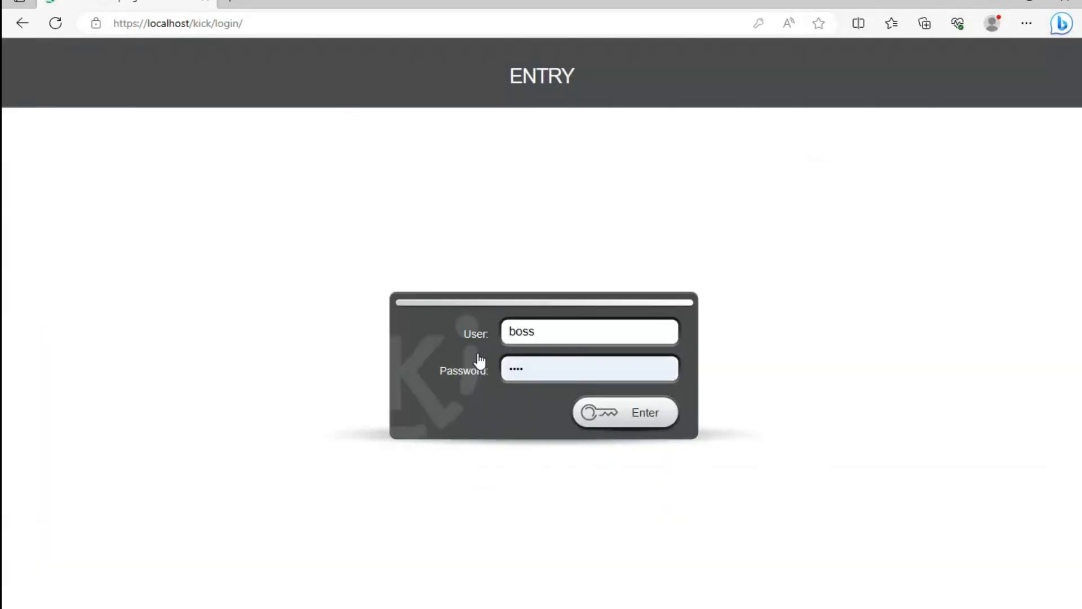
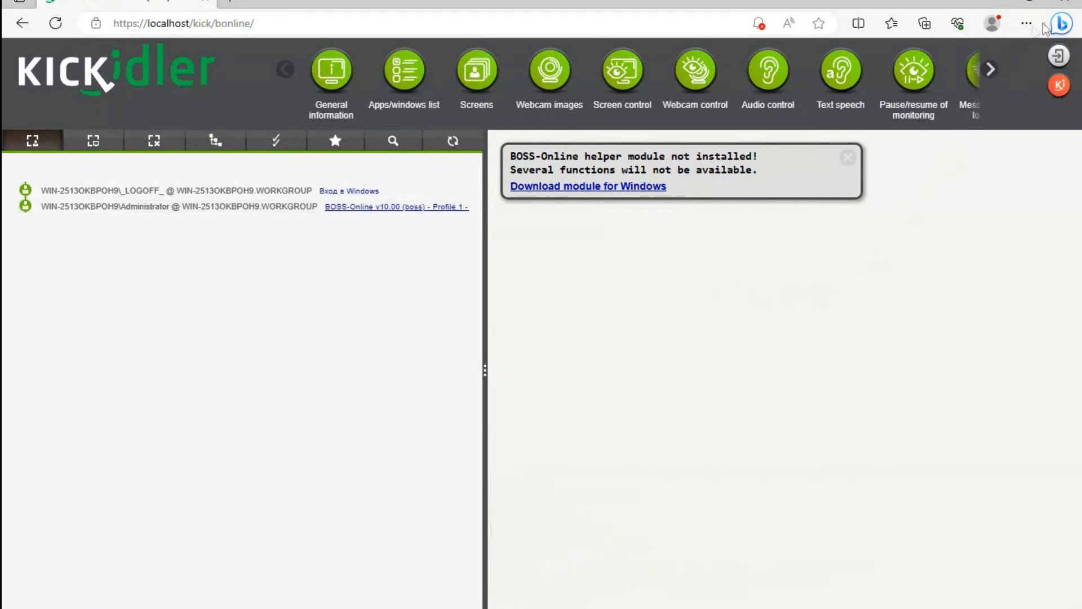
# Close the Edge browser showing the BOSS-Online console, returning to the desktop
pyautogui.click(1068, 4)
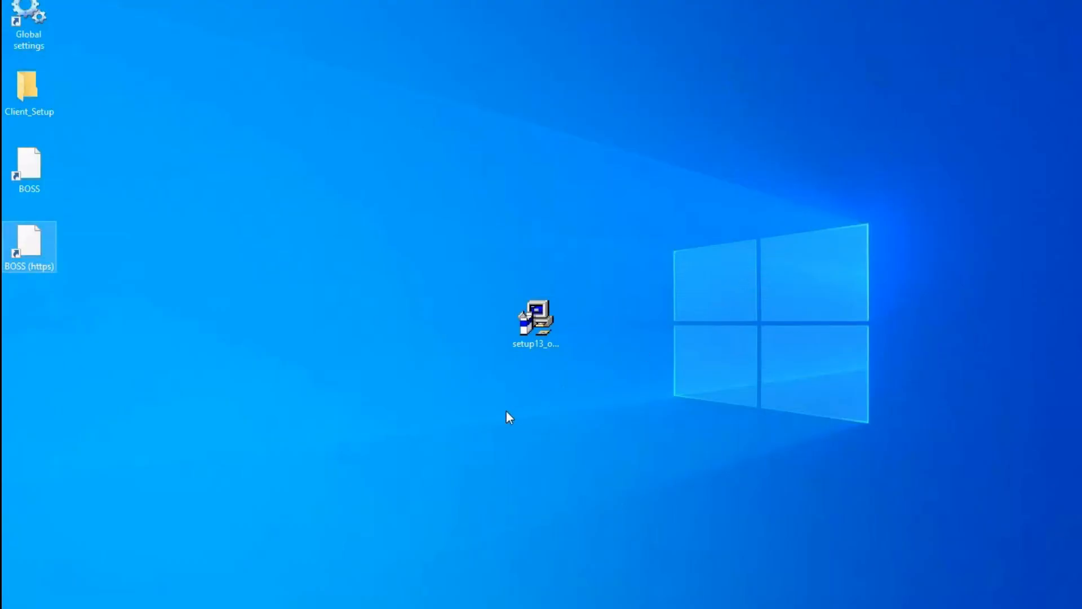